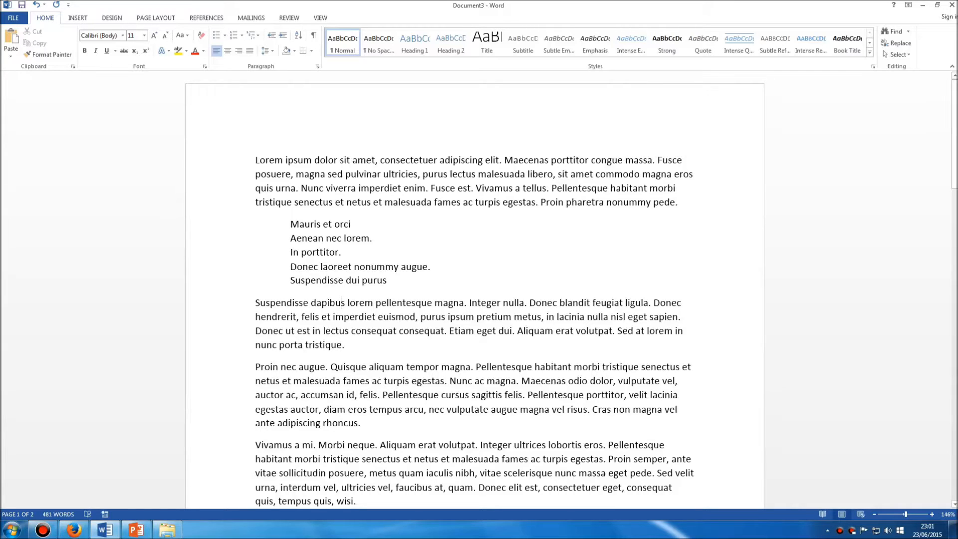
Try a leading indent with a tab at the start of the first paragraph and remove it again
left_click(255, 160)
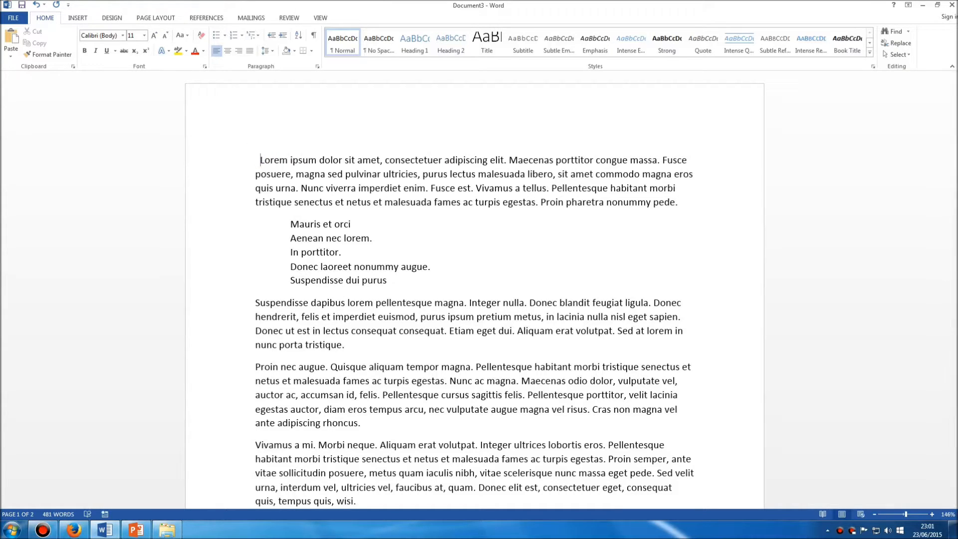
key("Tab")
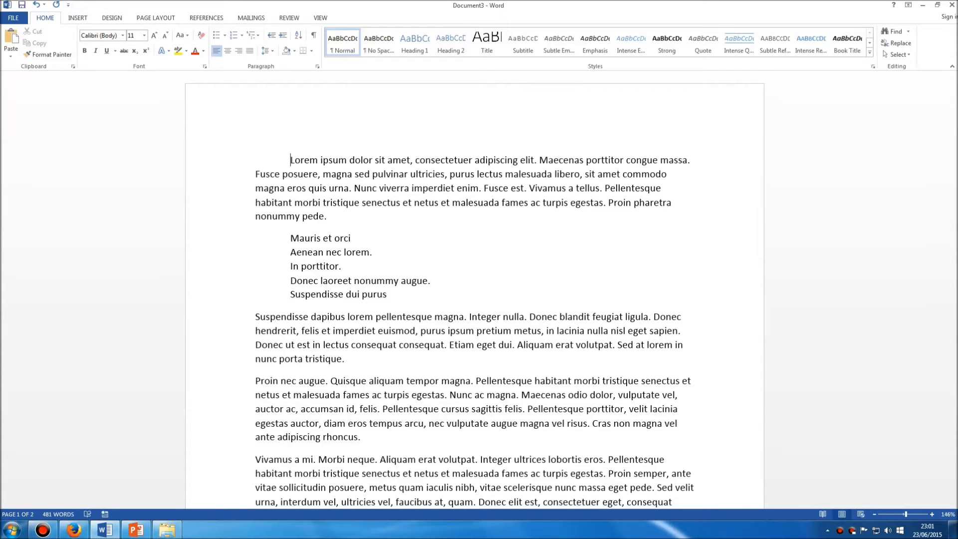
key("BackSpace")
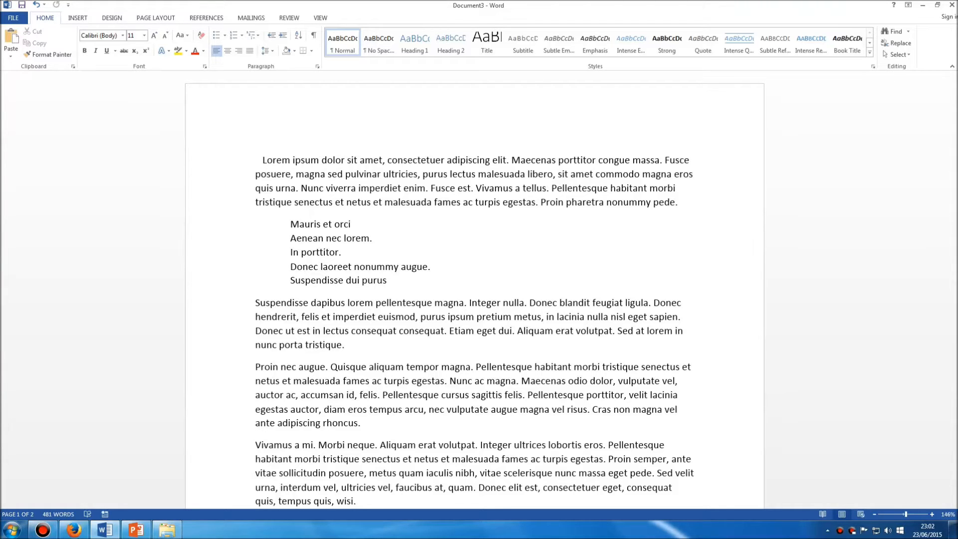
key("ctrl+z")
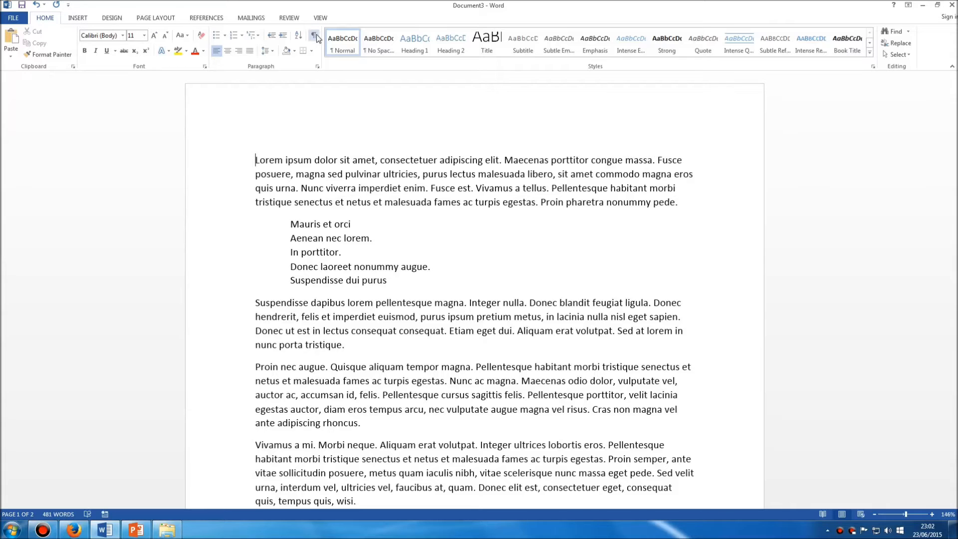
Show the formatting marks throughout the document and look over the body paragraphs
left_click(316, 37)
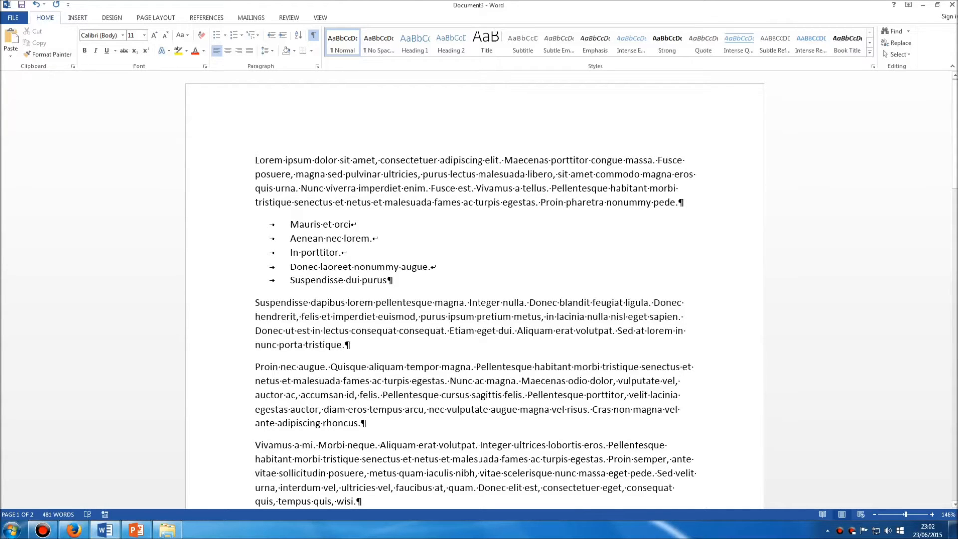
scroll(474, 289, "down", 3)
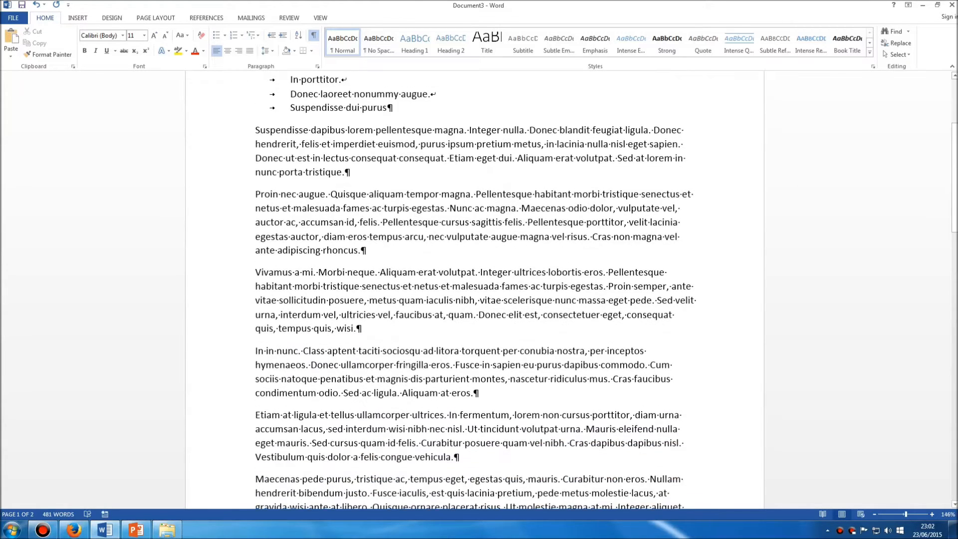
scroll(407, 366, "up", 3)
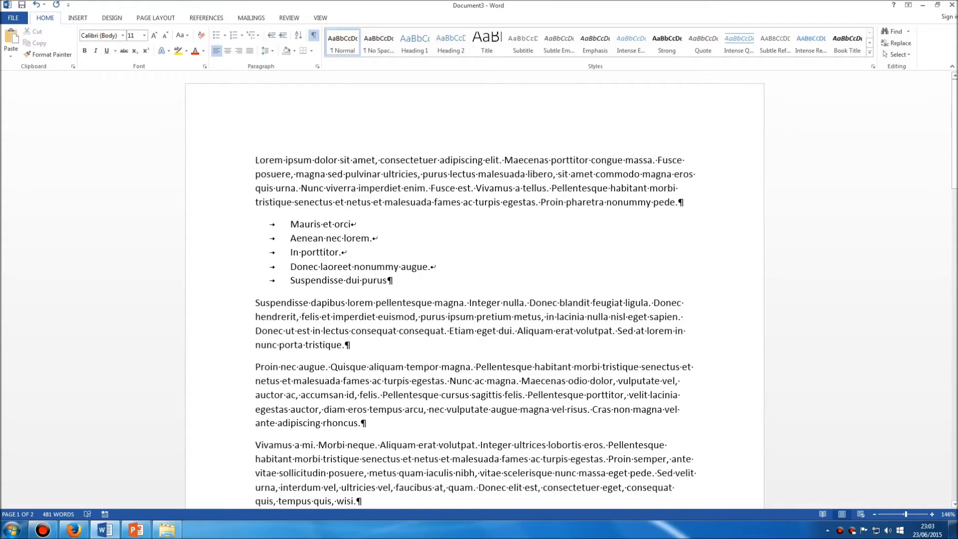
Insert four empty paragraphs above the opening "Lorem ipsum" paragraph and delete them again
key("Return")
key("Return")
key("Return")
key("Return")
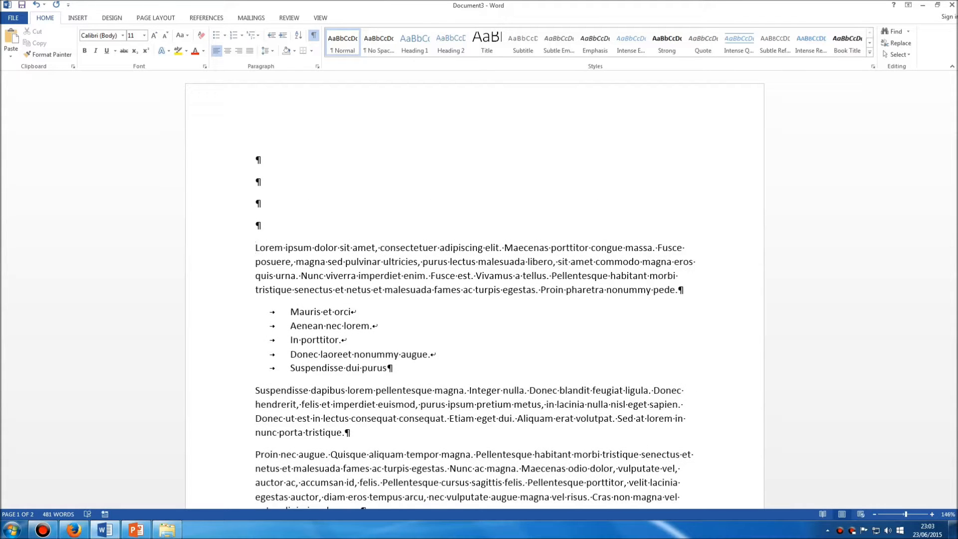
key("BackSpace")
key("BackSpace")
key("BackSpace")
key("BackSpace")
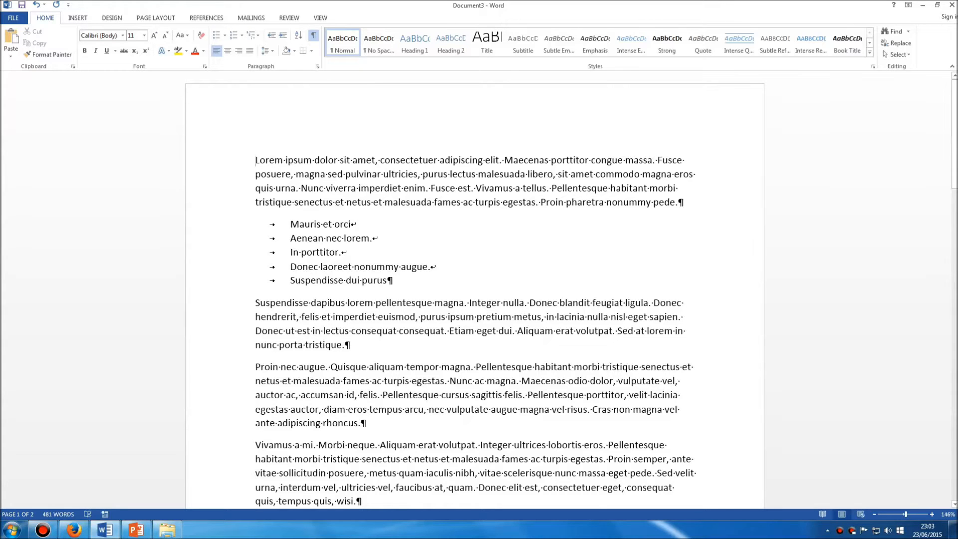
Insert three empty paragraphs followed by four manual line breaks above the opening "Lorem ipsum" paragraph
left_click(363, 226)
left_click(256, 159)
key("Return")
key("Return")
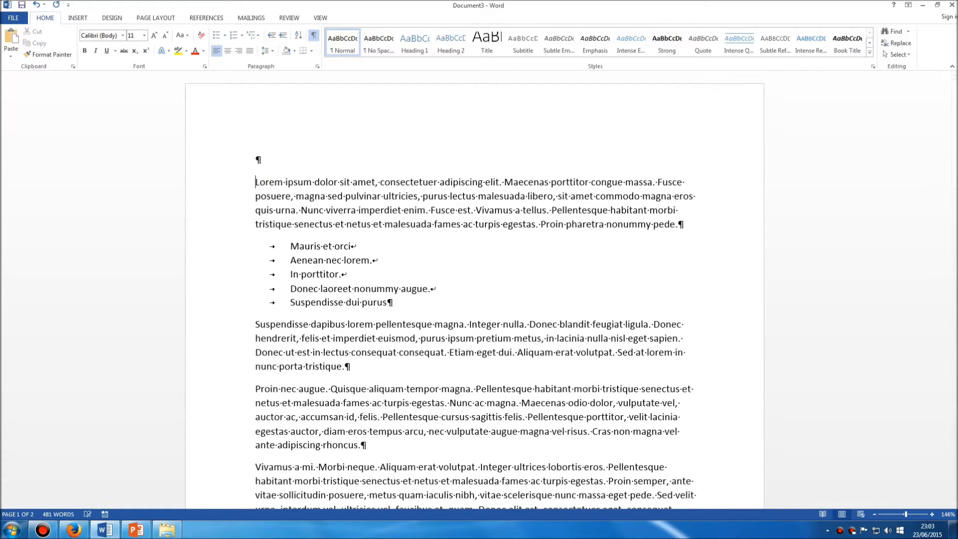
key("Return")
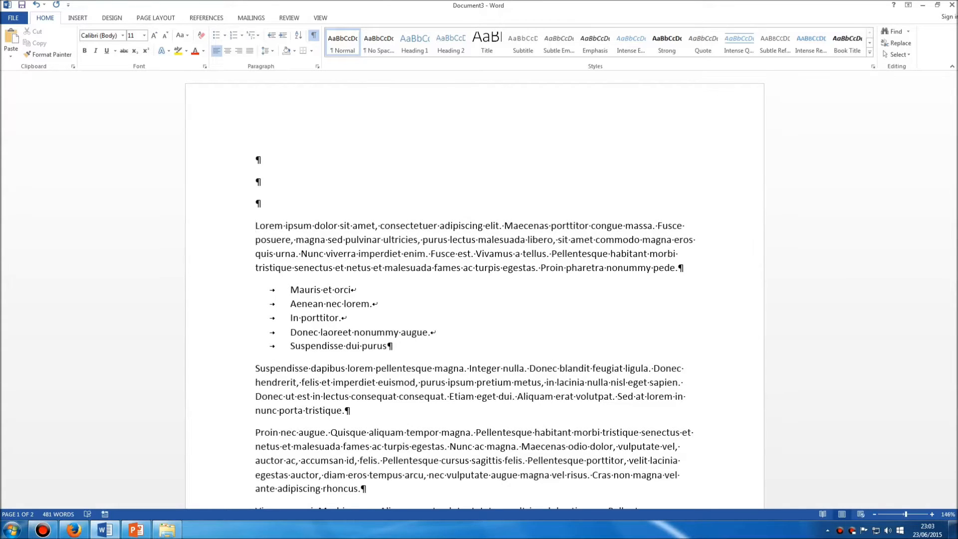
key("shift+Return")
key("shift+Return")
key("shift+Return")
key("shift+Return")
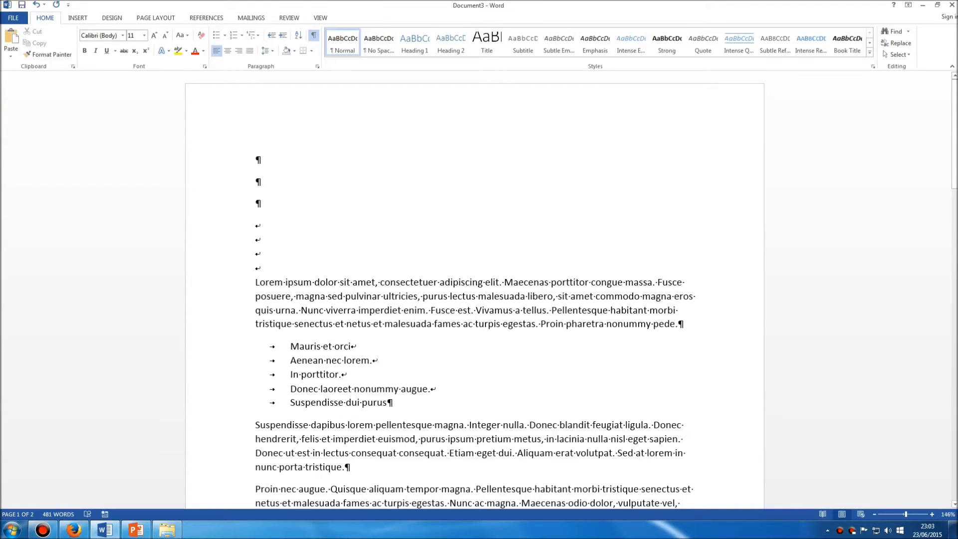
Delete the four line breaks and three empty paragraphs above the opening "Lorem ipsum" paragraph
scroll(474, 289, "down", 5)
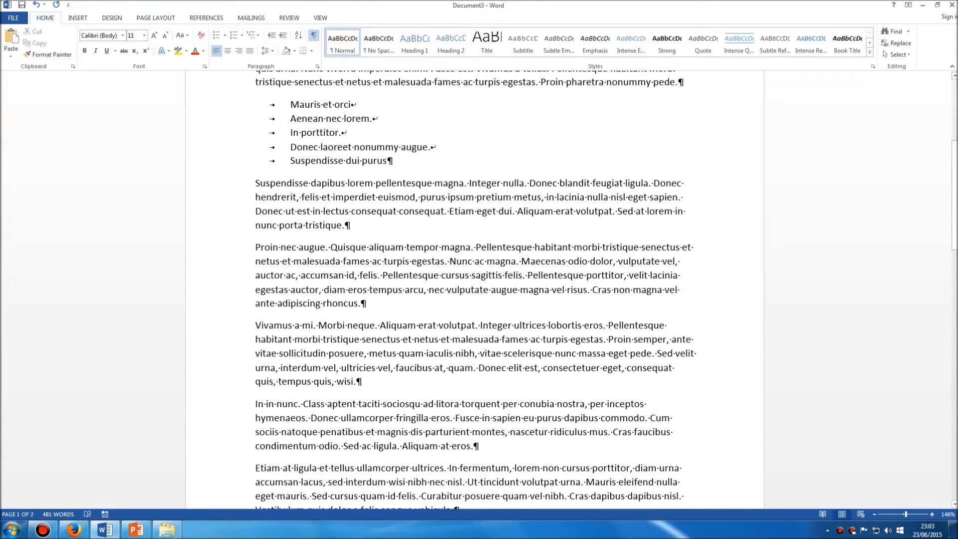
scroll(331, 173, "up", 2)
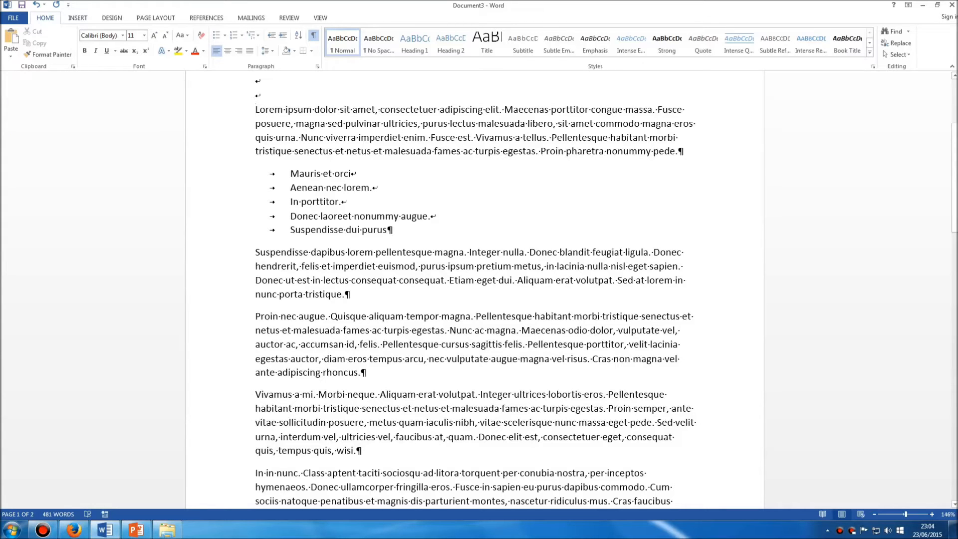
scroll(474, 290, "up", 4)
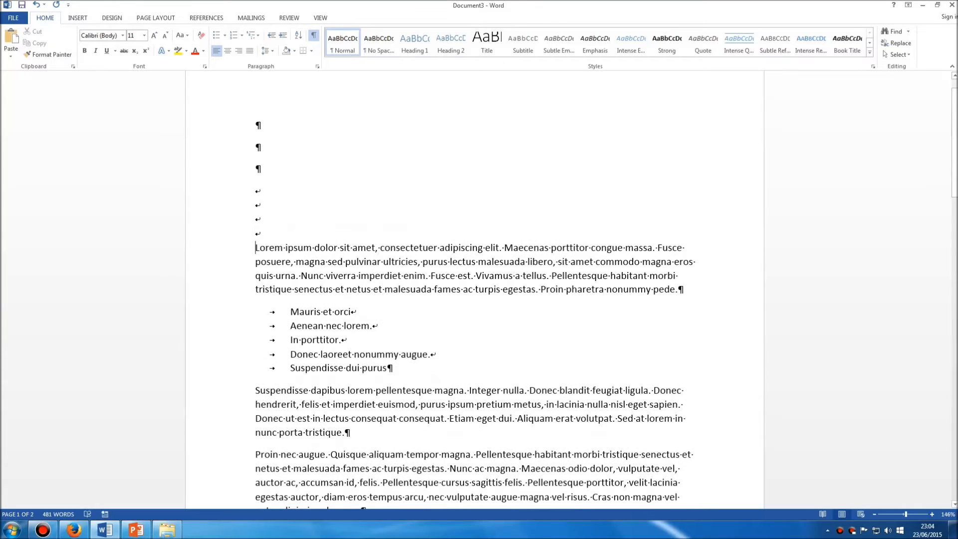
key("BackSpace")
key("BackSpace")
key("BackSpace")
key("BackSpace")
key("BackSpace")
key("BackSpace")
key("BackSpace")
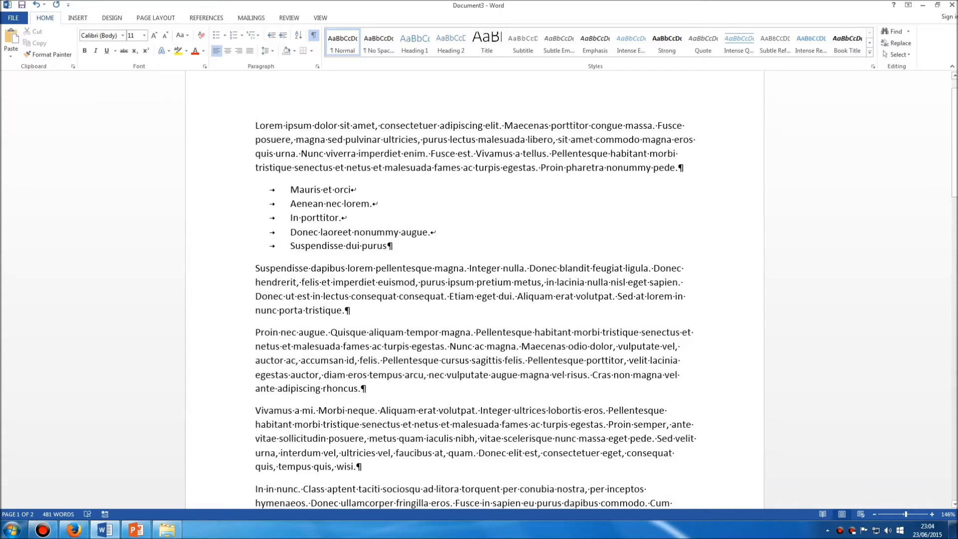
Insert three tab characters before the first word of the opening paragraph and remove them again
scroll(249, 160, "up", 1)
left_click(256, 159)
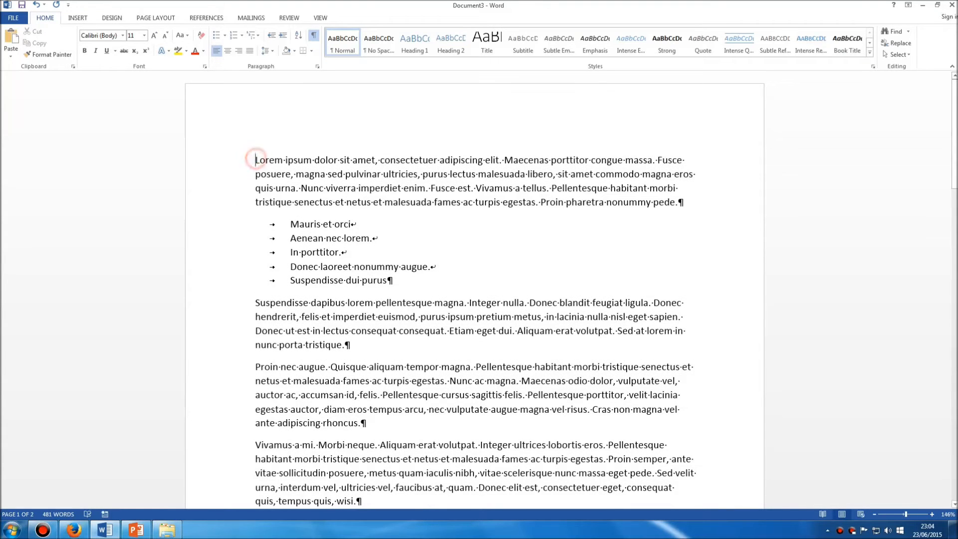
key("Tab")
key("Tab")
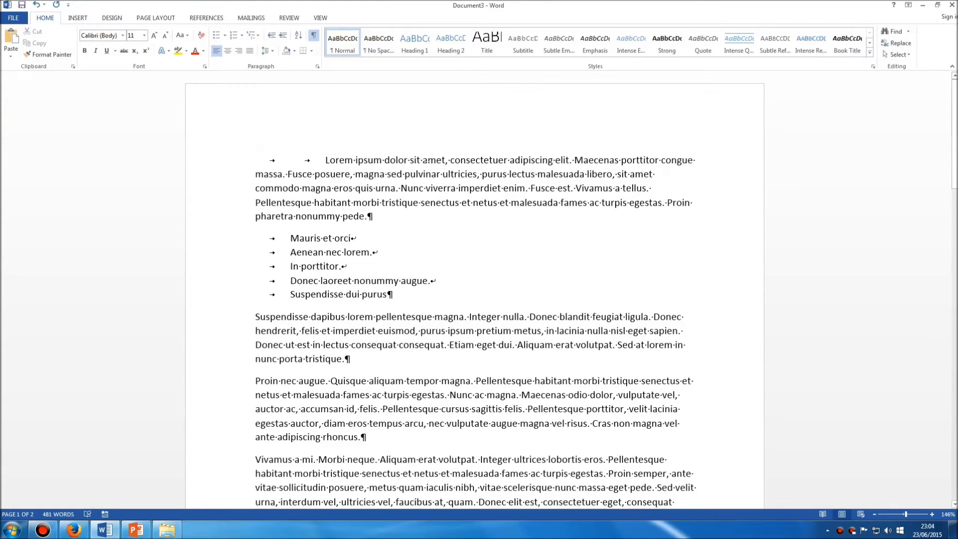
key("Tab")
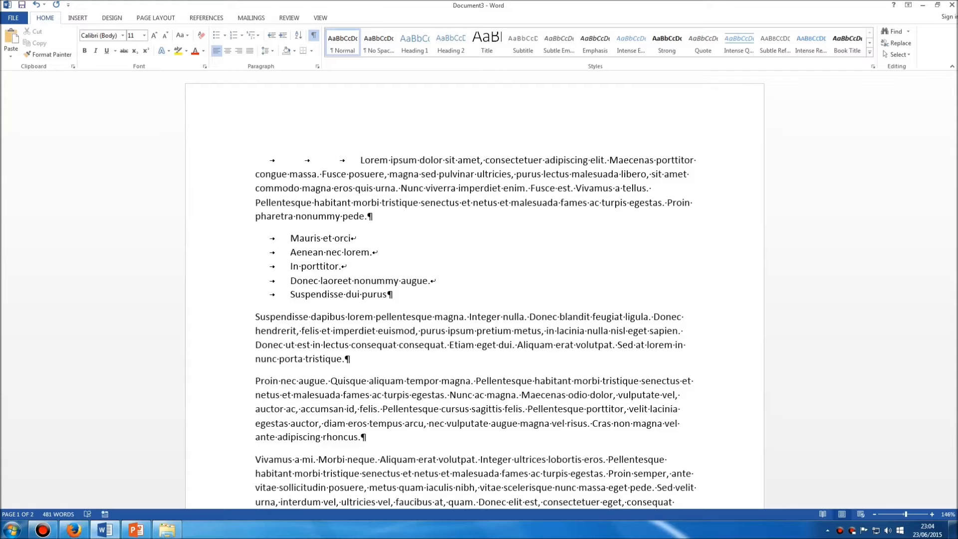
key("BackSpace")
key("BackSpace")
key("BackSpace")
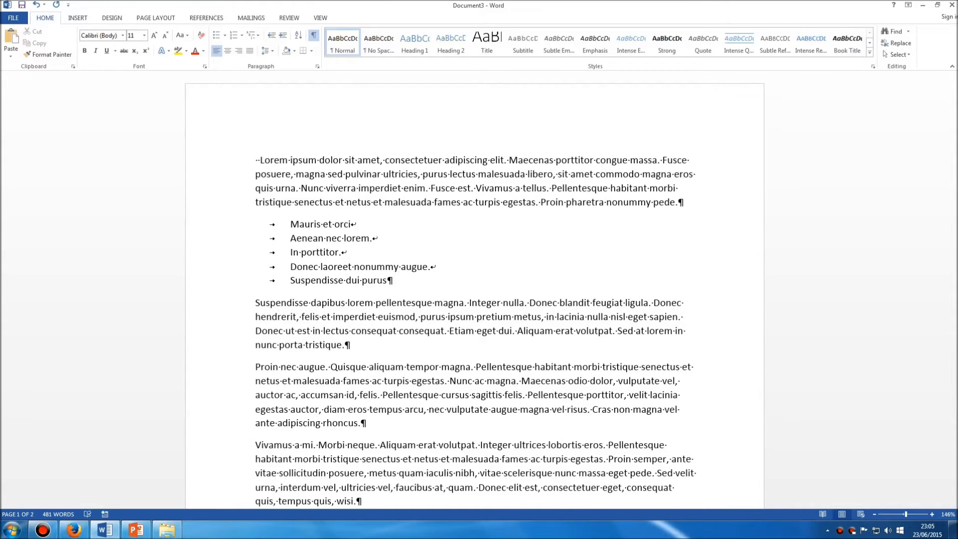
Insert a tab after the leading spaces of the opening paragraph and delete it again
key("Tab")
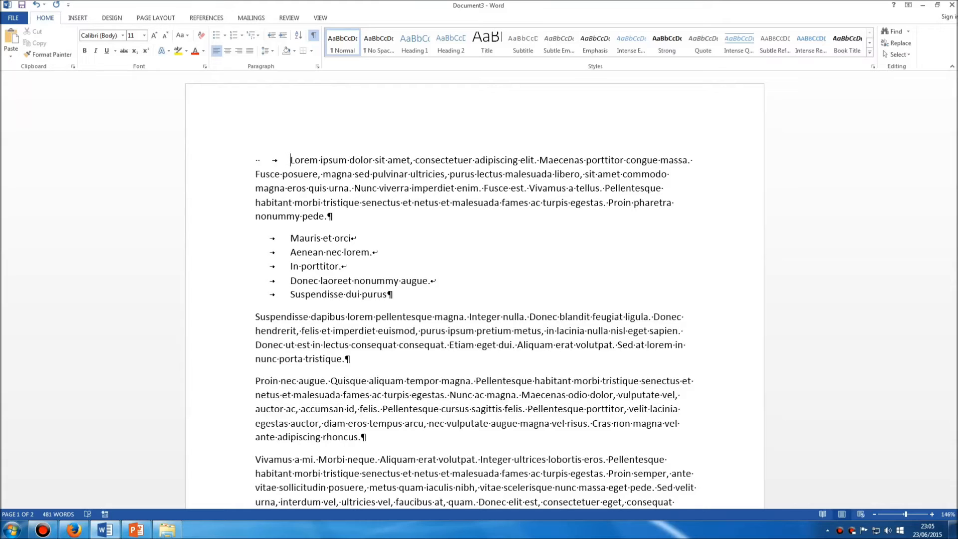
key("BackSpace")
key("BackSpace")
key("BackSpace")
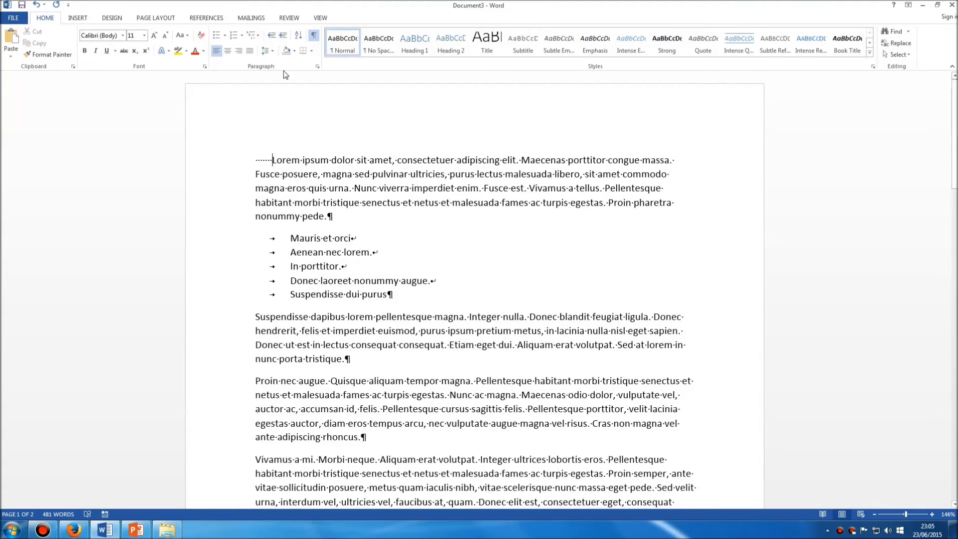
Delete all the leading spaces in front of "Lorem" in the opening paragraph, with the page zoomed to 156%
scroll(236, 181, "up", 4, "ctrl")
scroll(201, 169, "down", 3, "ctrl")
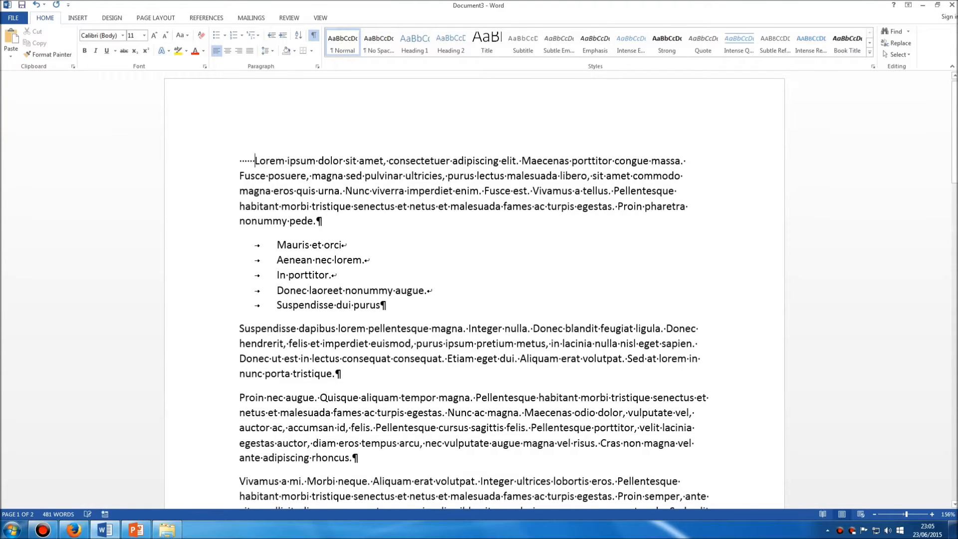
key("BackSpace")
key("BackSpace")
key("BackSpace")
key("BackSpace")
key("BackSpace")
key("BackSpace")
key("BackSpace")
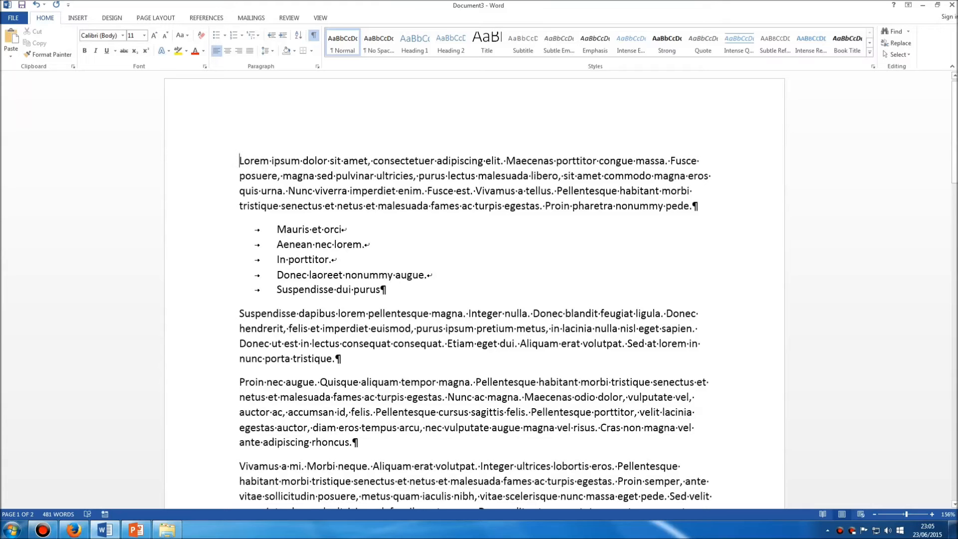
Toggle the display of formatting marks and leave them hidden
left_click(316, 37)
left_click(314, 36)
left_click(316, 37)
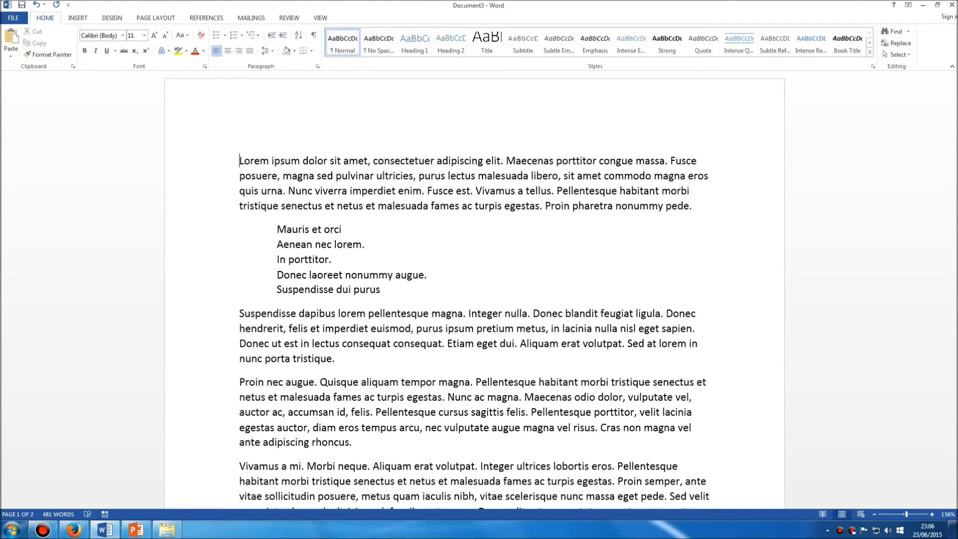
Insert a tab at the start of the opening paragraph, check it with formatting marks switched on and off, and delete it
key("Tab")
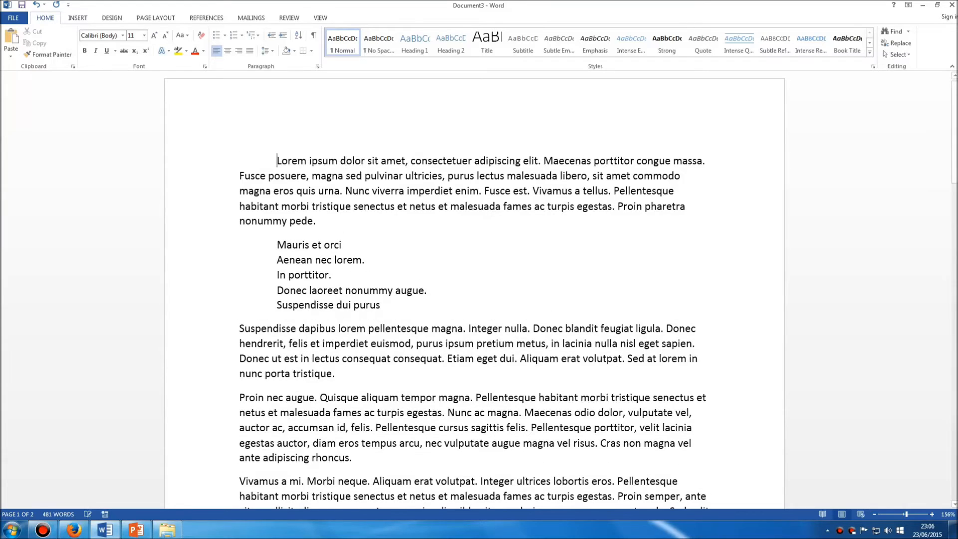
left_click(314, 36)
left_click(311, 38)
key("BackSpace")
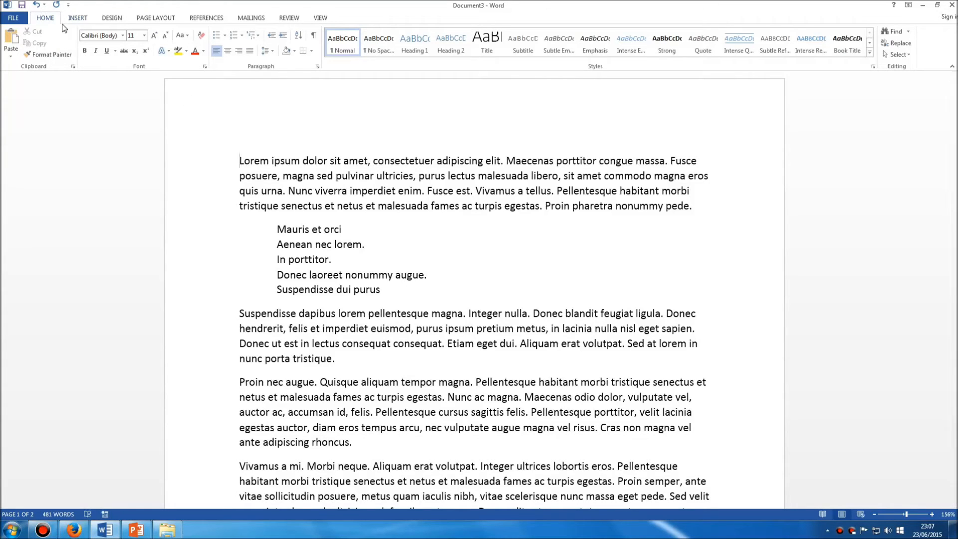
Open the display settings in Word Options
left_click(10, 19)
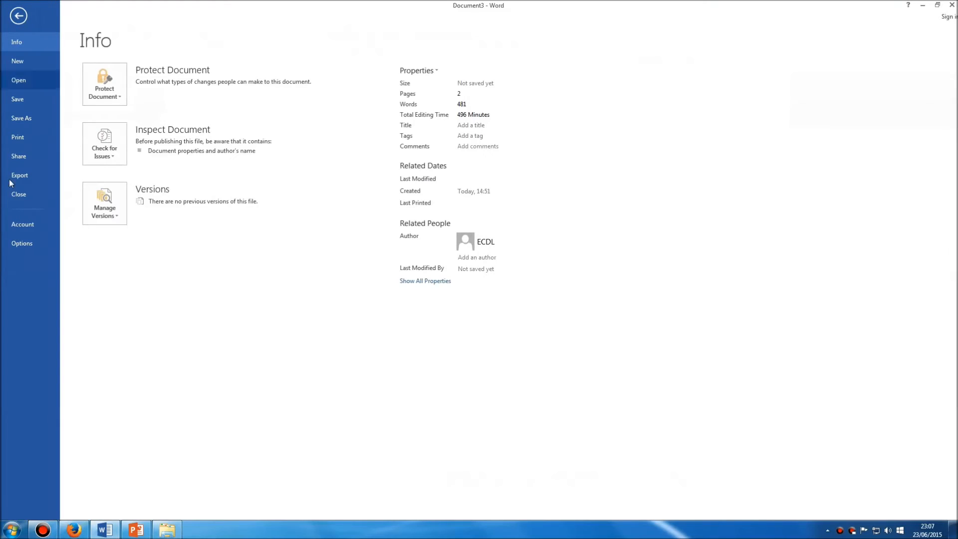
left_click(28, 243)
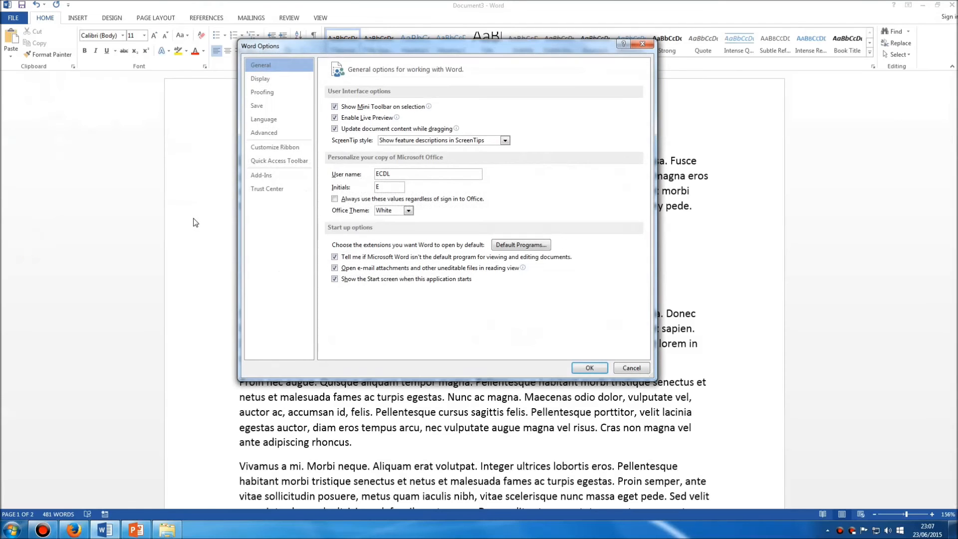
left_click(271, 79)
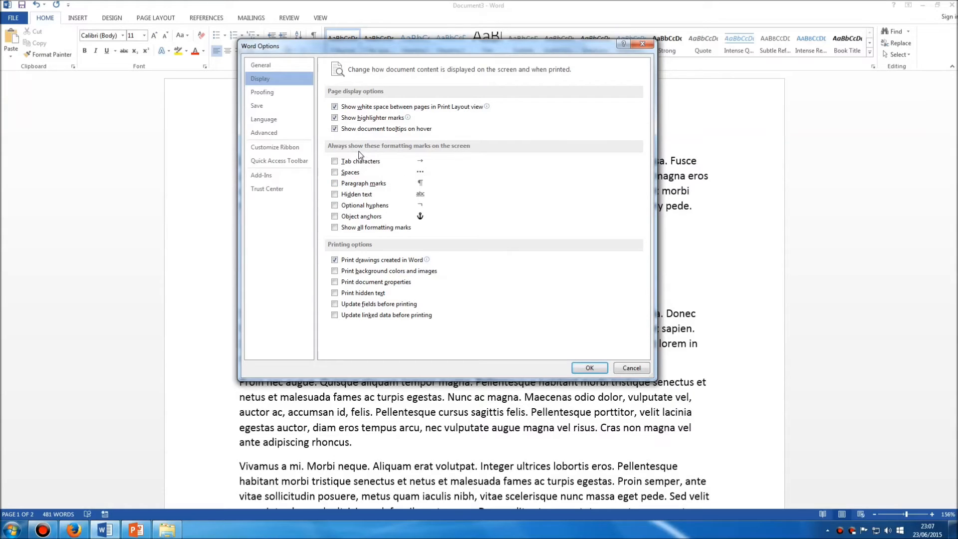
Enable every always-shown formatting mark, from tab characters and spaces through object anchors and all formatting marks
left_click(335, 228)
left_click(335, 216)
left_click(335, 205)
left_click(335, 194)
left_click(335, 183)
left_click(335, 172)
left_click(335, 161)
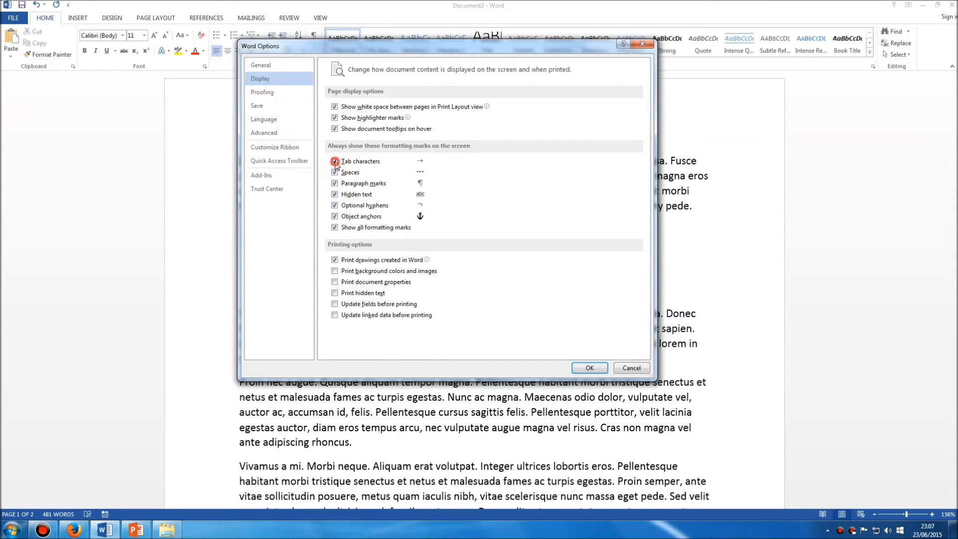
Set only tab characters to always show on the screen, clear all other formatting marks, and apply the options
left_click(335, 162)
left_click(334, 172)
left_click(335, 183)
left_click(335, 194)
left_click(335, 205)
left_click(335, 216)
left_click(335, 227)
left_click(335, 161)
left_click(591, 369)
left_click(499, 285)
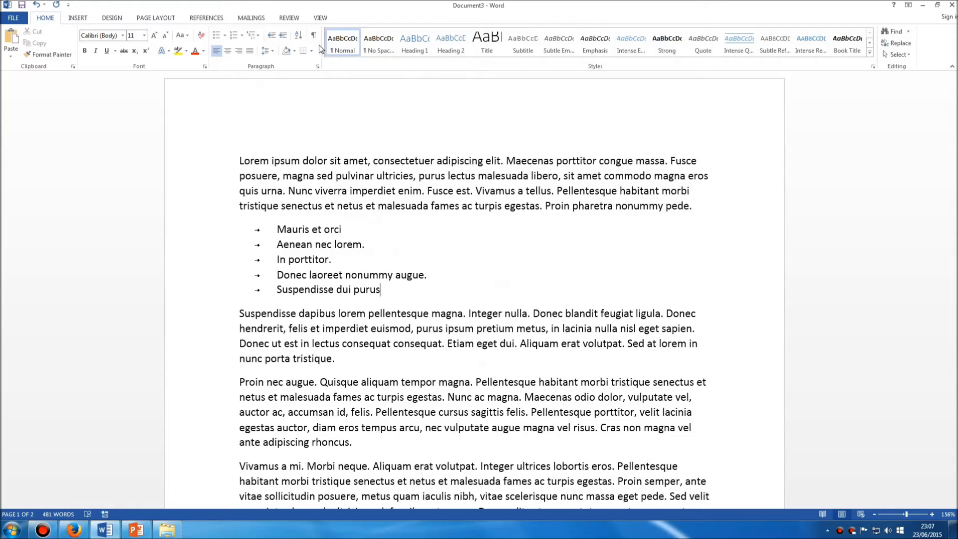
Insert two tabs at the start of the opening paragraph to test the tab mark display and remove them
left_click(240, 159)
key("Tab")
key("Tab")
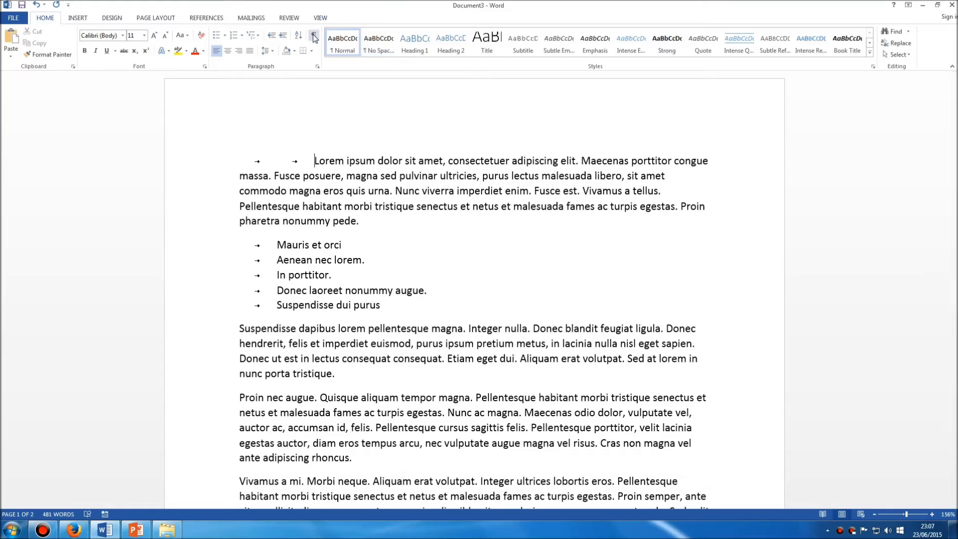
key("BackSpace")
key("BackSpace")
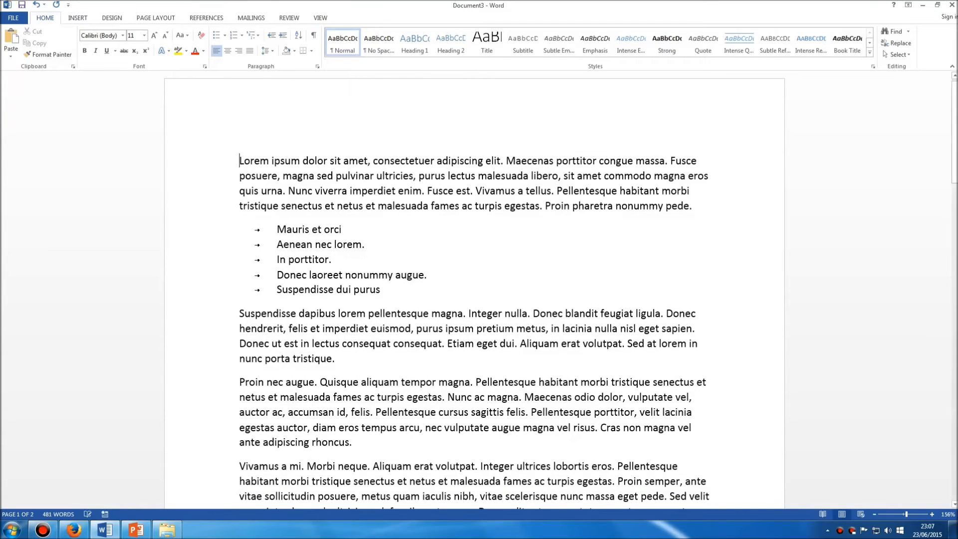
Turn off the always-shown tab characters in the Word display options and apply the change
left_click(14, 18)
left_click(26, 242)
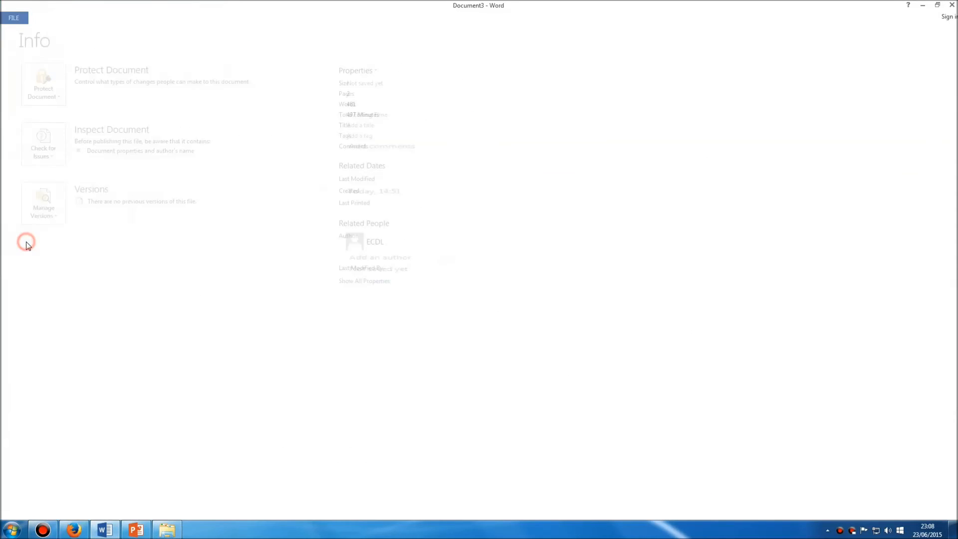
left_click(274, 79)
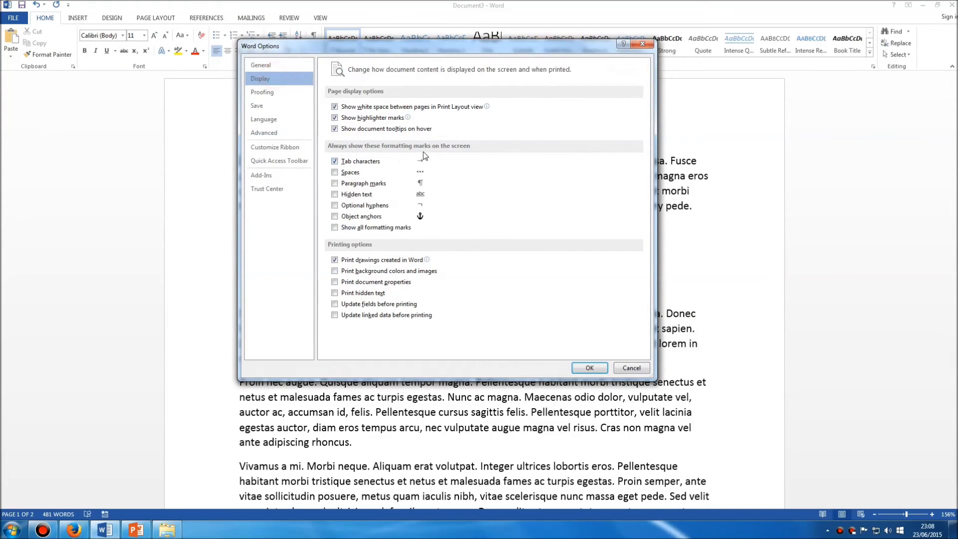
left_click(334, 162)
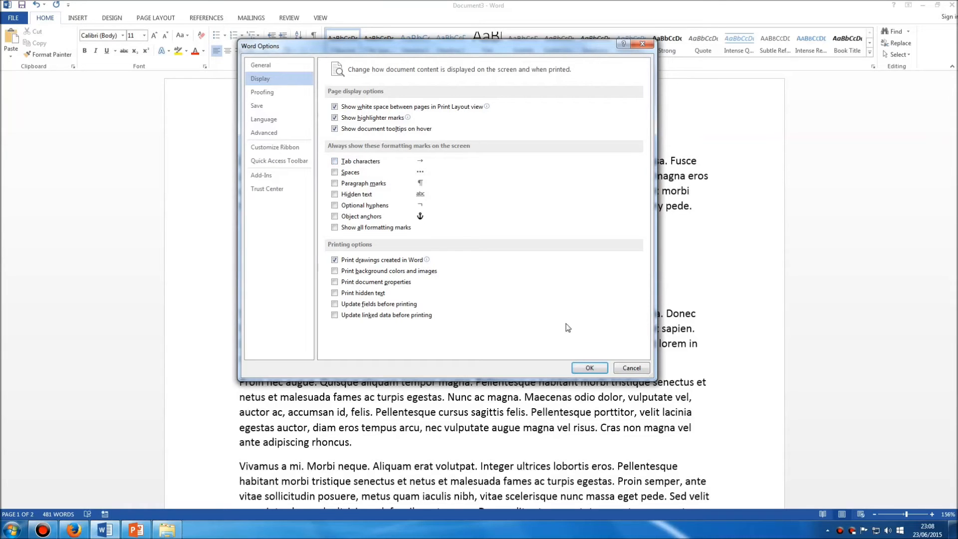
left_click(585, 368)
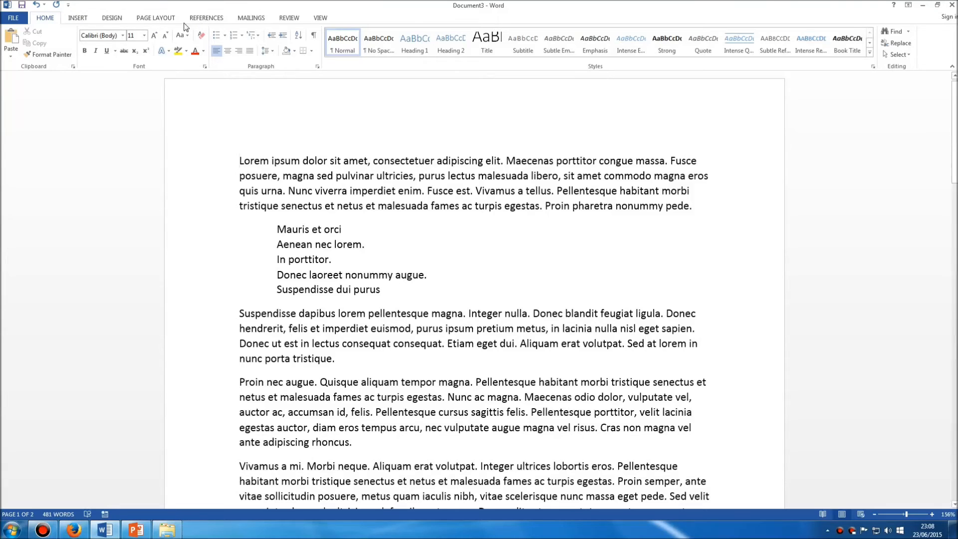
Enable the AutoFormat As You Type option "Set left- and first-indent with tabs and backspaces" in the proofing settings and apply it
left_click(10, 20)
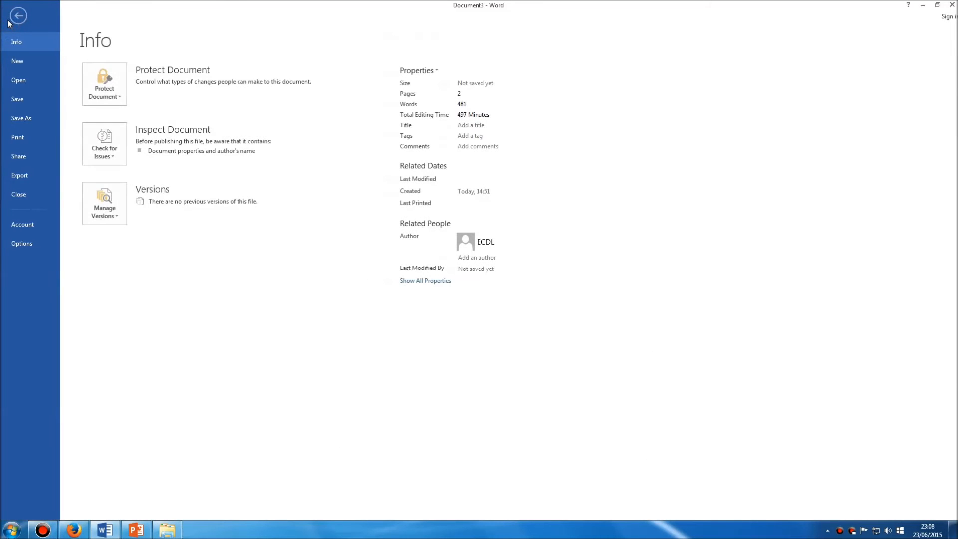
left_click(27, 246)
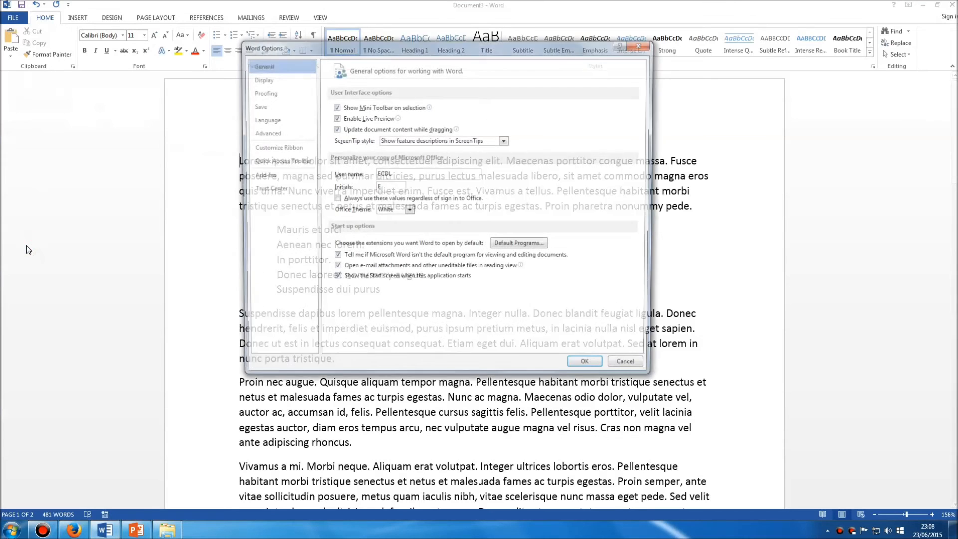
left_click(262, 93)
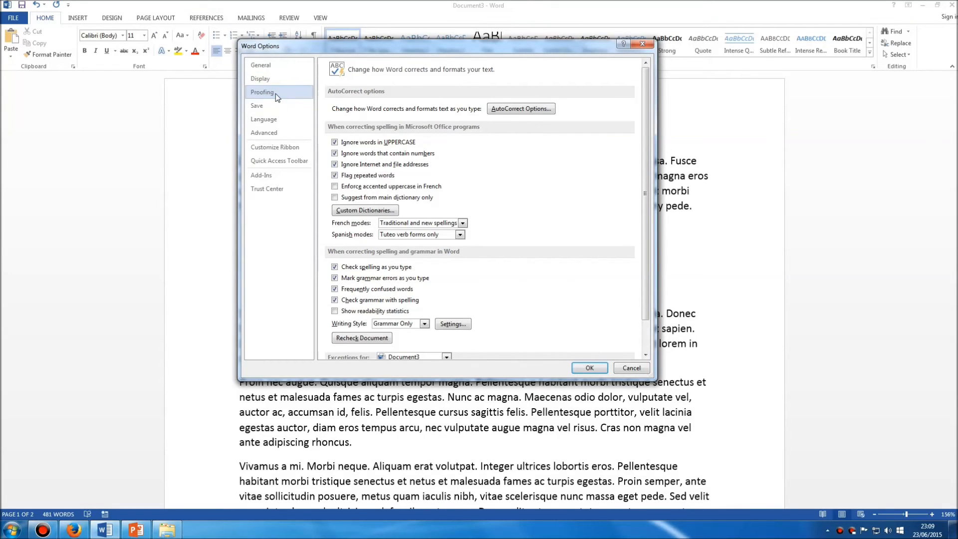
left_click(529, 112)
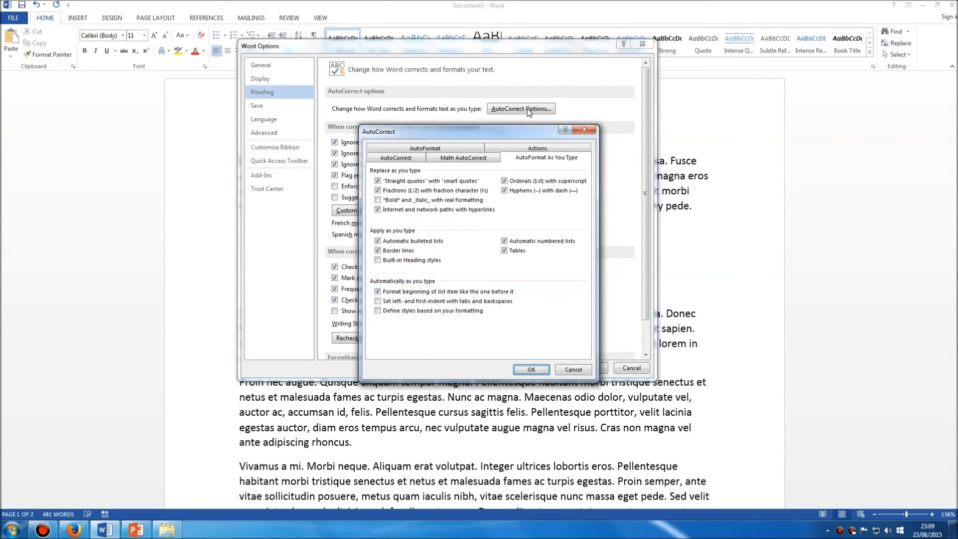
left_click(542, 131)
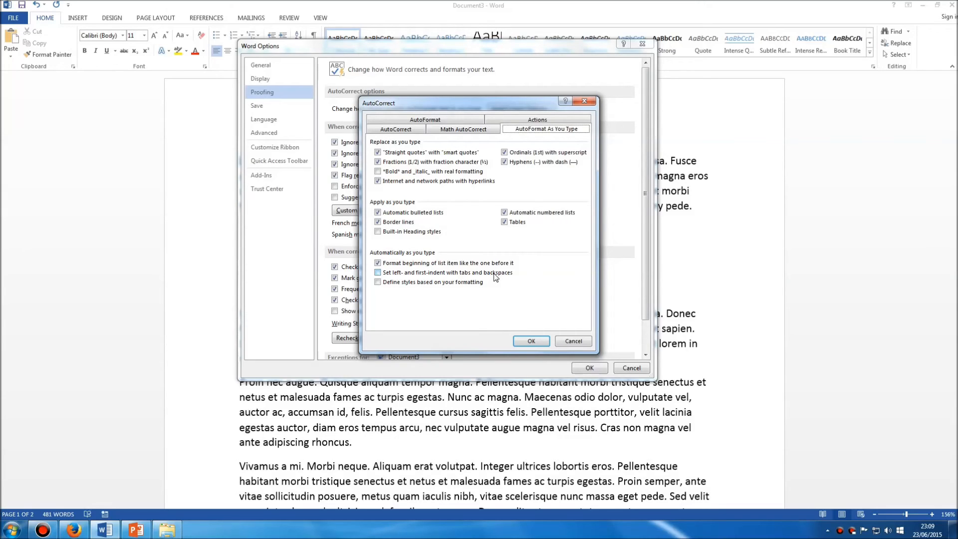
left_click(378, 273)
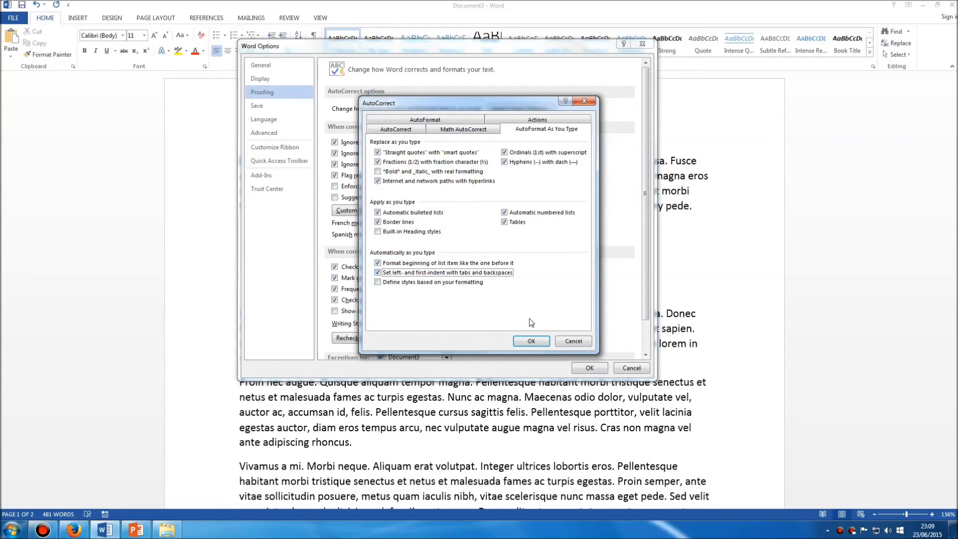
left_click(531, 341)
left_click(582, 370)
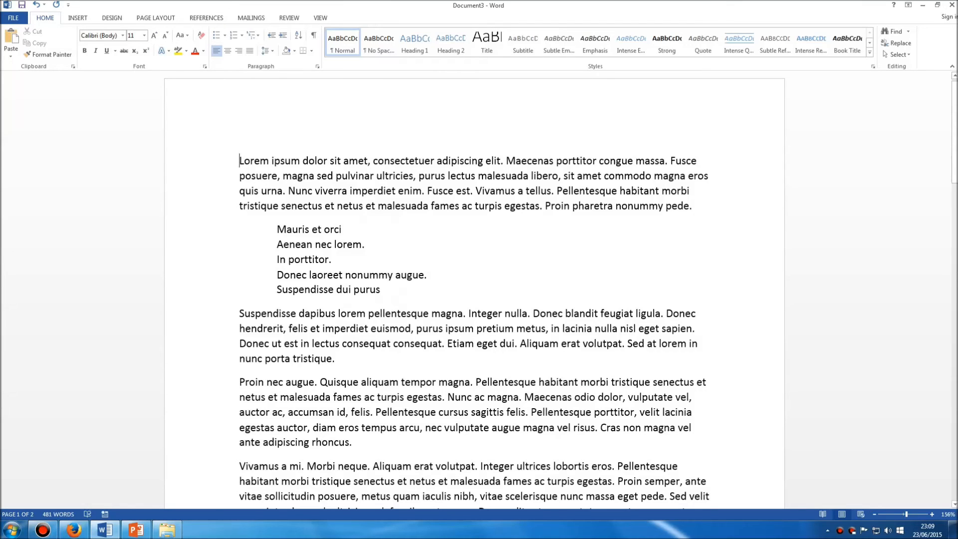
Indent the opening paragraph twice from its start using tabs, with the formatting marks shown
key("Tab")
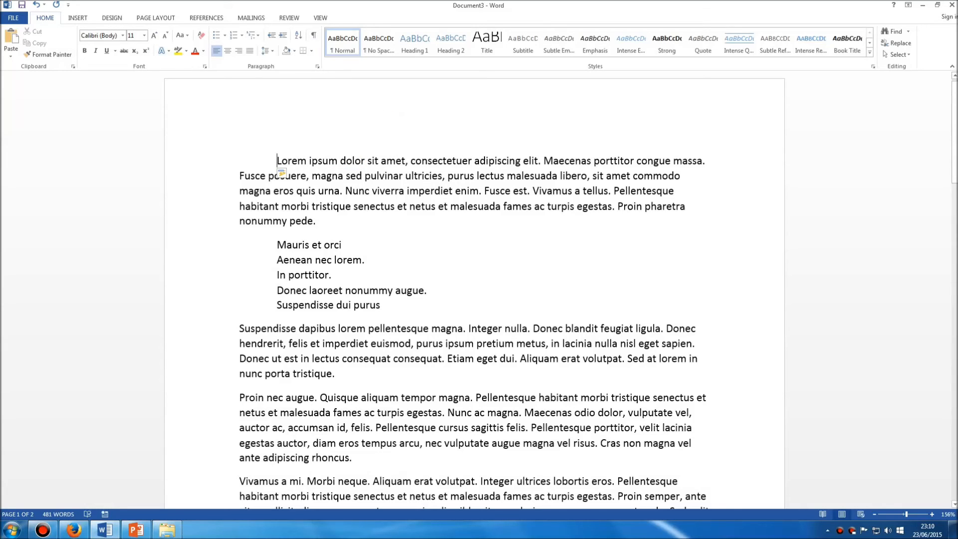
left_click(316, 36)
key("Tab")
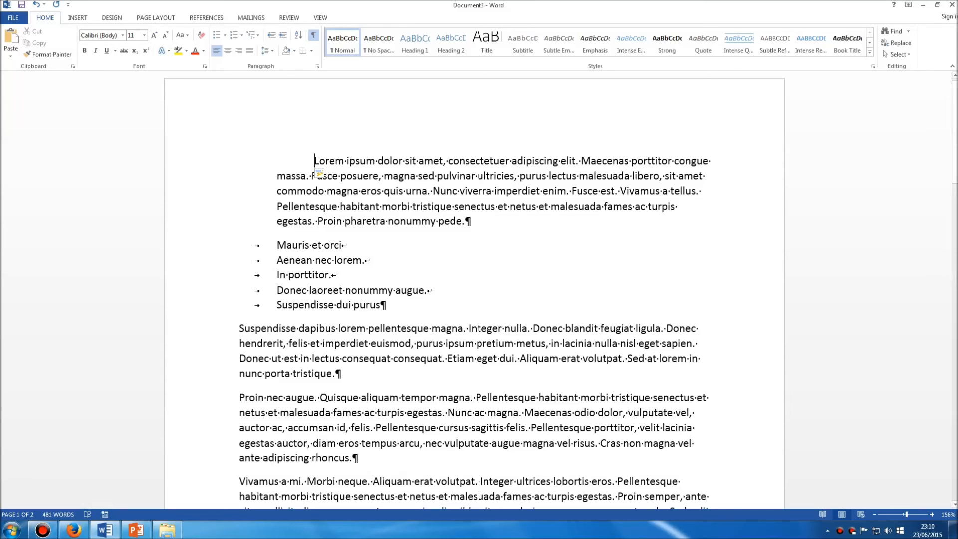
Disable the AutoFormat As You Type option "Set left- and first-indent with tabs and backspaces" in the proofing settings and apply the change
left_click(13, 21)
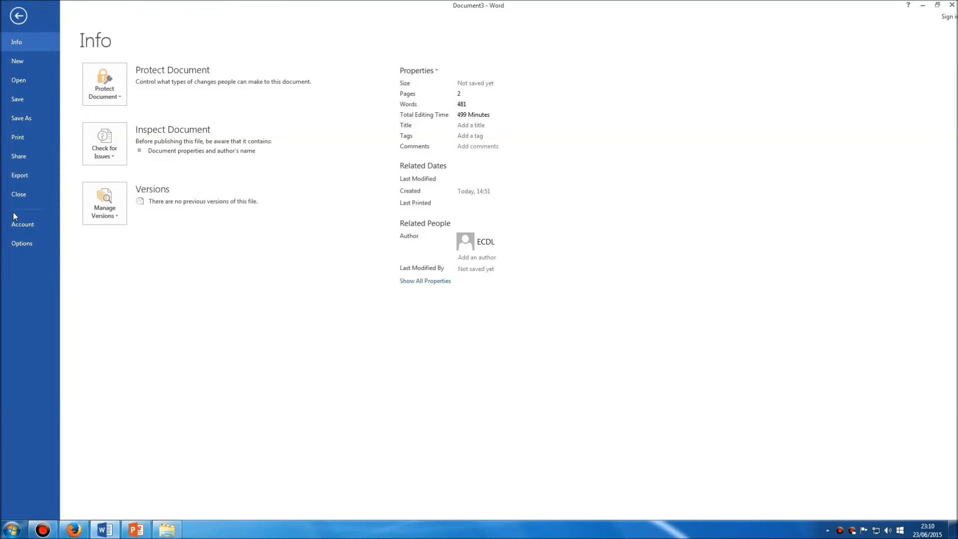
left_click(17, 246)
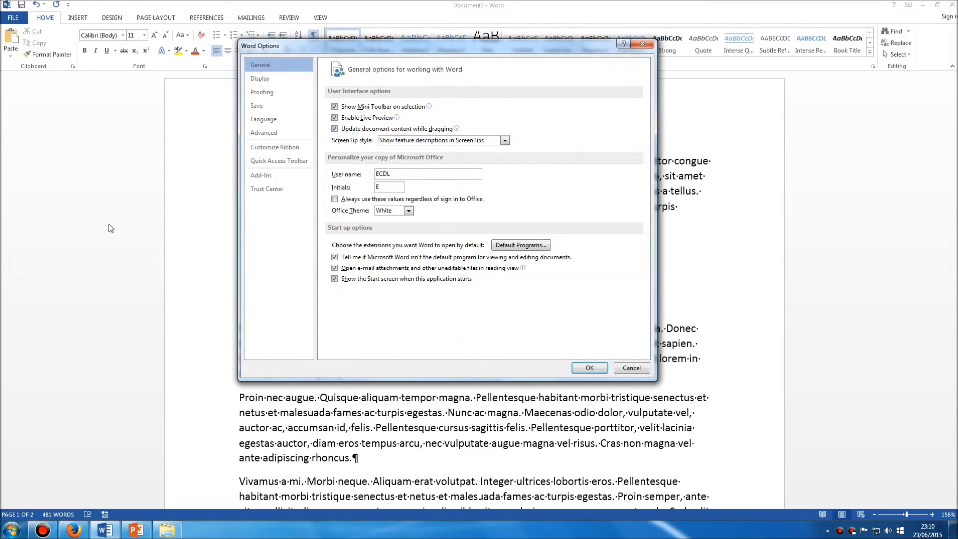
left_click(261, 94)
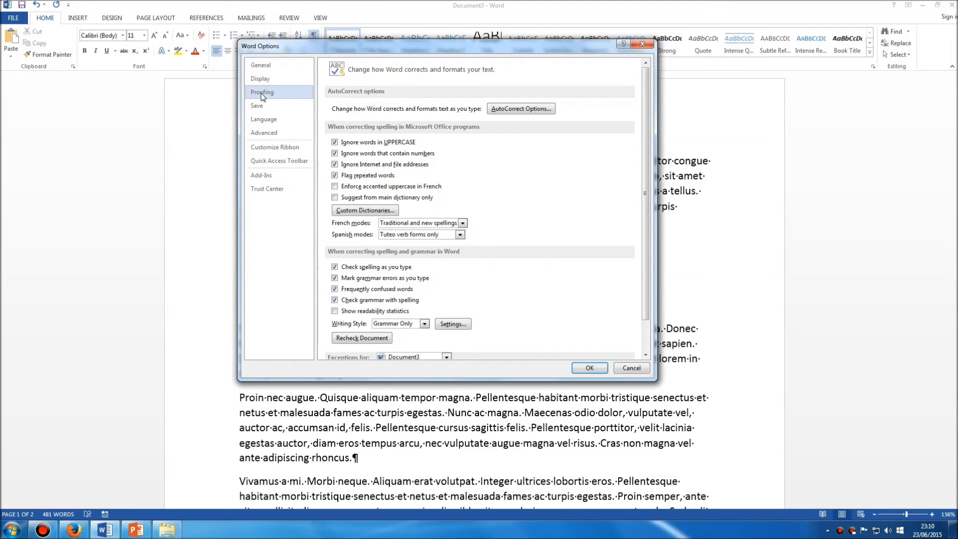
left_click(534, 110)
left_click(536, 133)
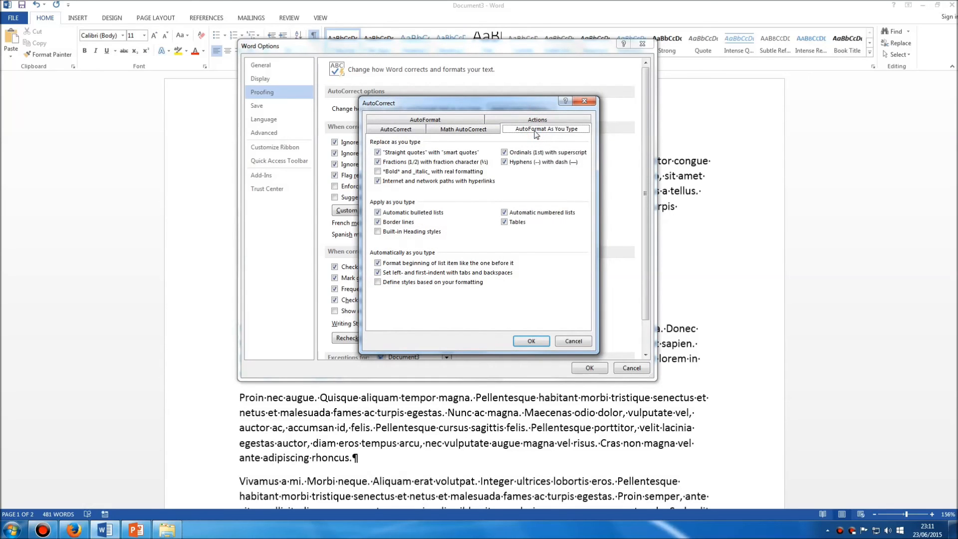
left_click(379, 274)
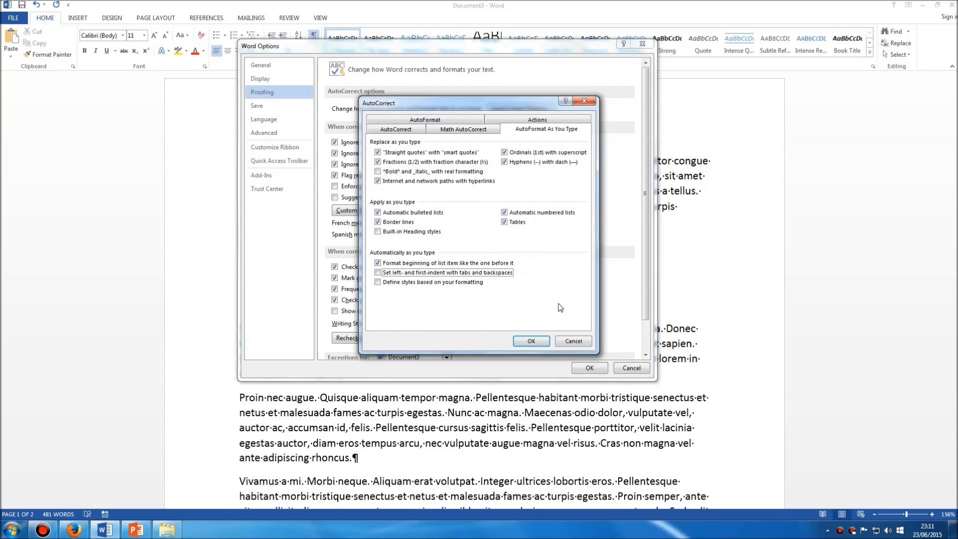
left_click(536, 343)
left_click(579, 369)
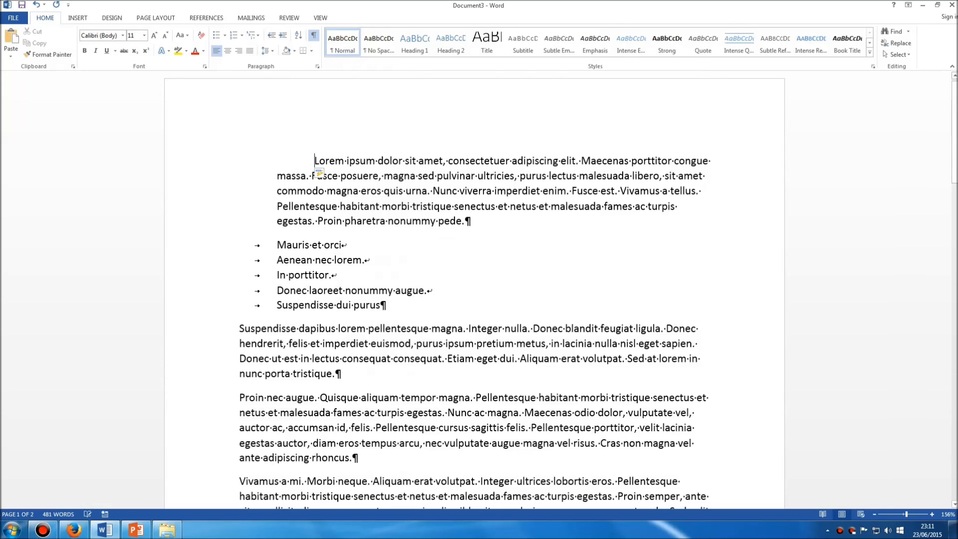
Remove the indents from the opening paragraph and insert one tab character at its start
key("BackSpace")
key("BackSpace")
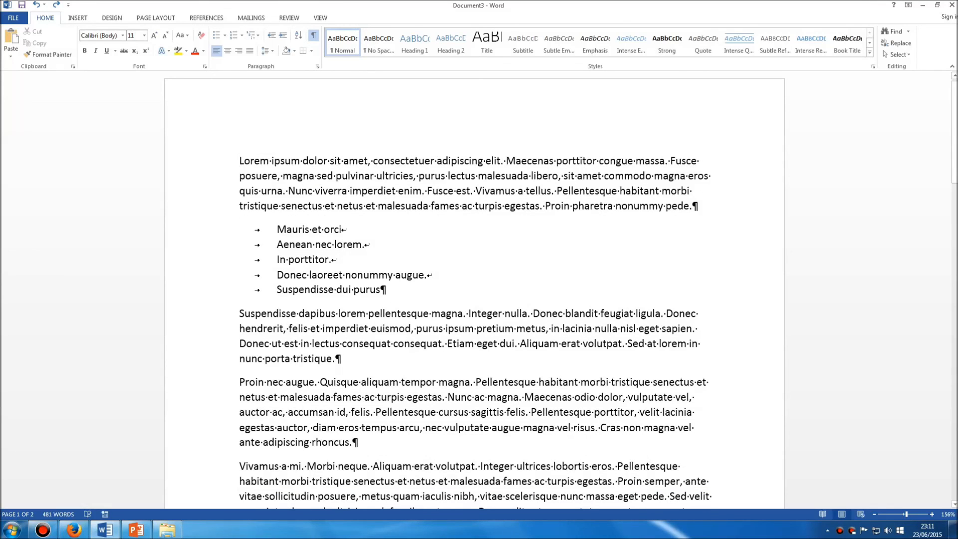
key("Tab")
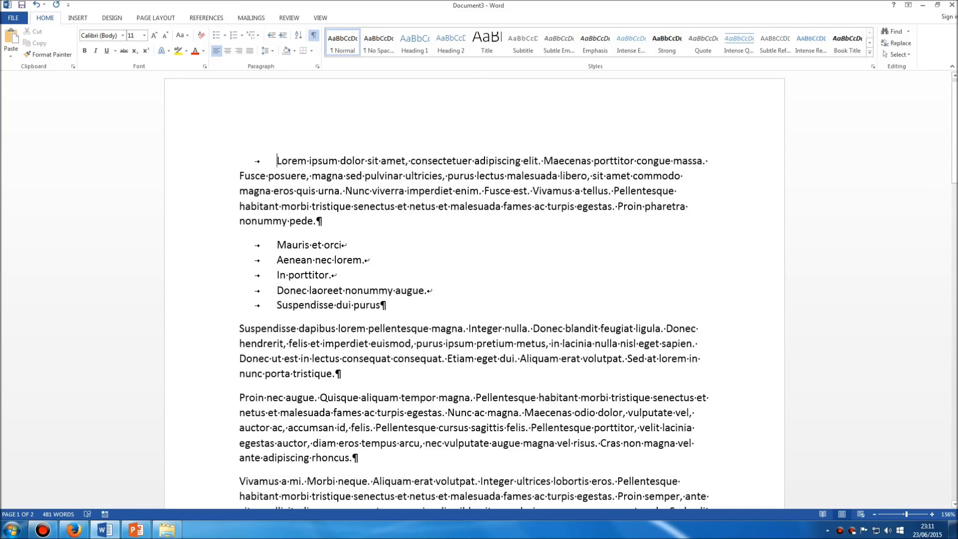
Hide the formatting marks and delete the tab at the start of the opening paragraph
left_click(314, 36)
key("BackSpace")
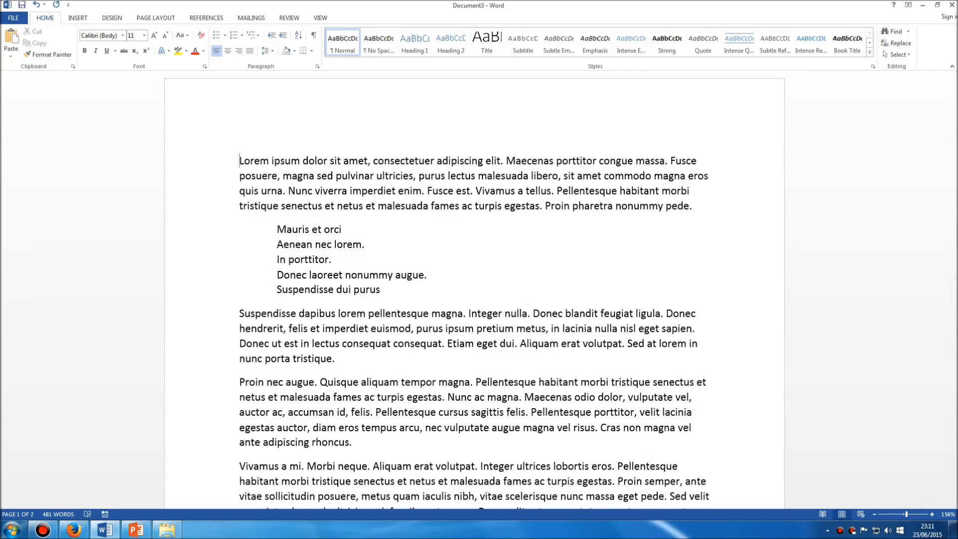